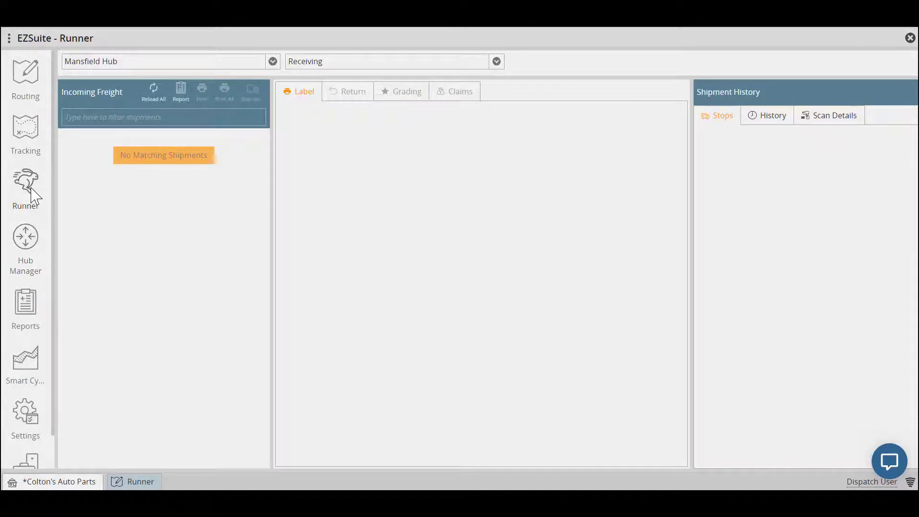
pyautogui.click(273, 62)
pyautogui.click(273, 62)
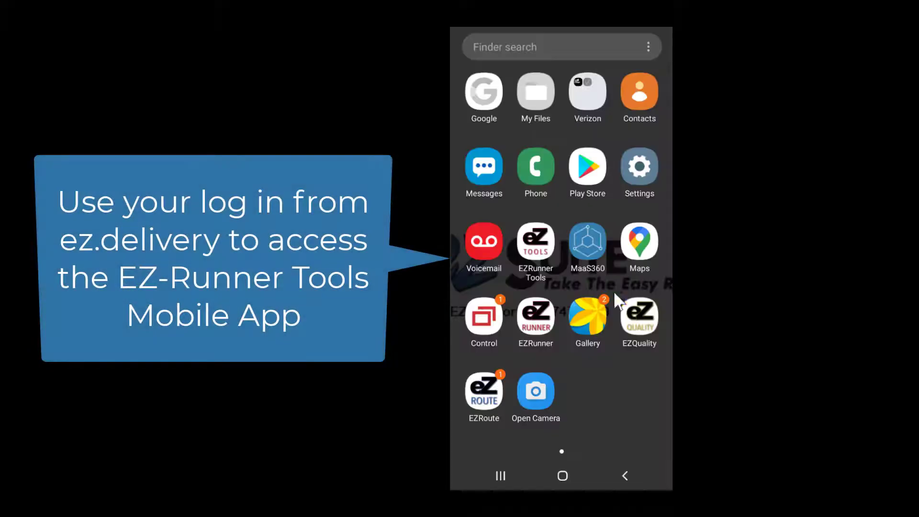
# Switch to the EZRunner Tools mobile app and log on with the remembered credentials.
pyautogui.click(532, 245)
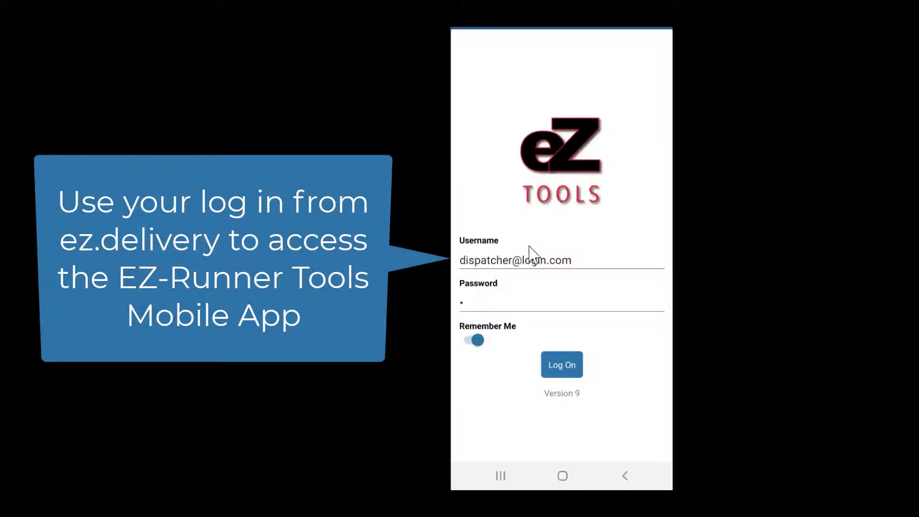
pyautogui.click(570, 369)
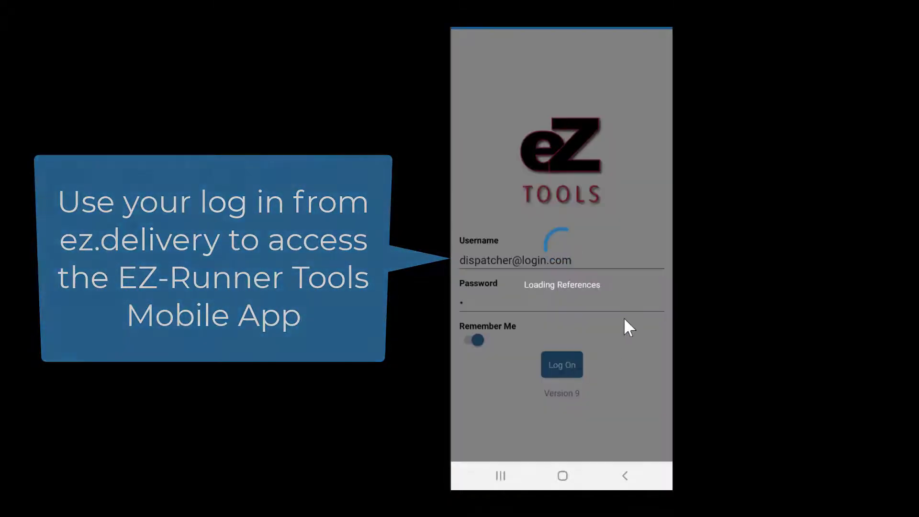
# Search the Mansfield Hub shipments by tracking number and select the 2020 EZ ELECTRONIC PART MISC shipment.
pyautogui.click(595, 158)
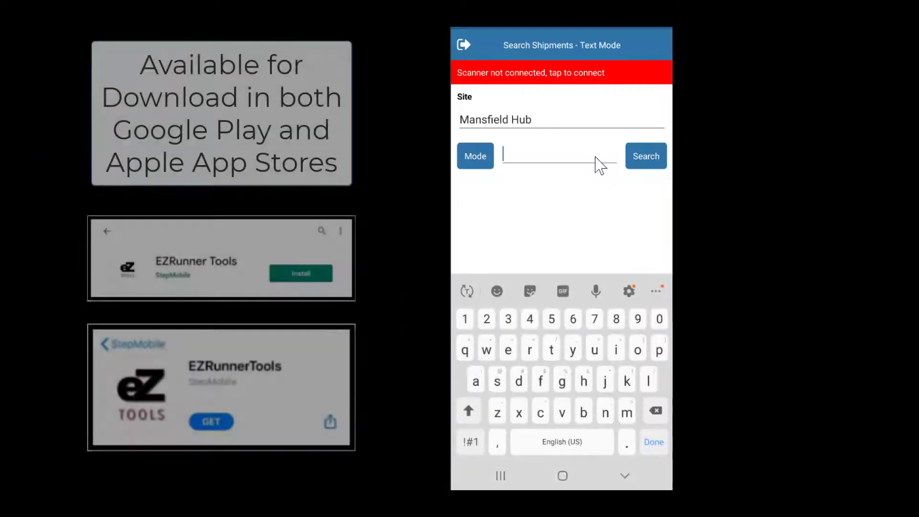
pyautogui.write('3233')
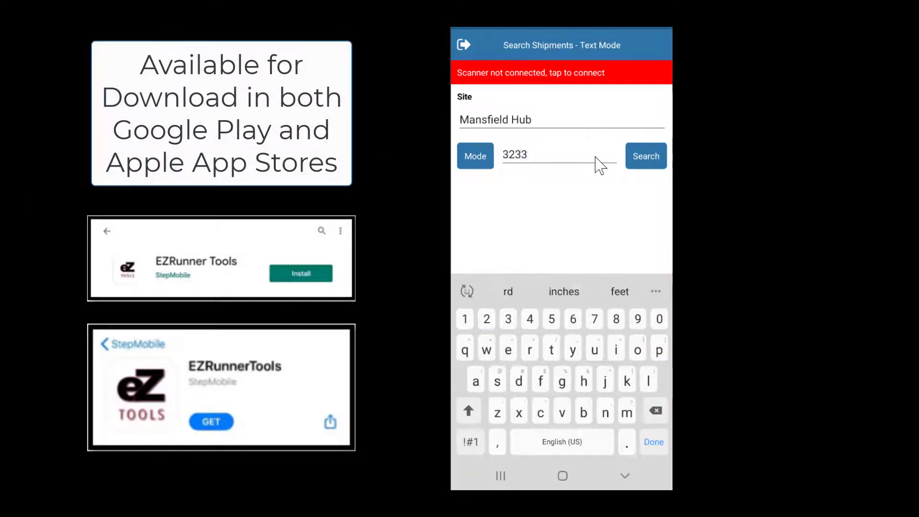
pyautogui.write('3630')
pyautogui.press('Return')
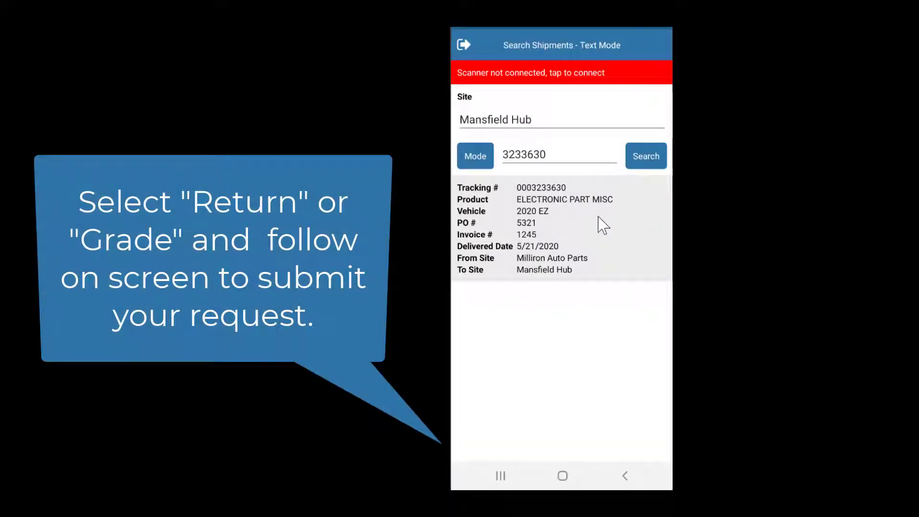
pyautogui.click(589, 223)
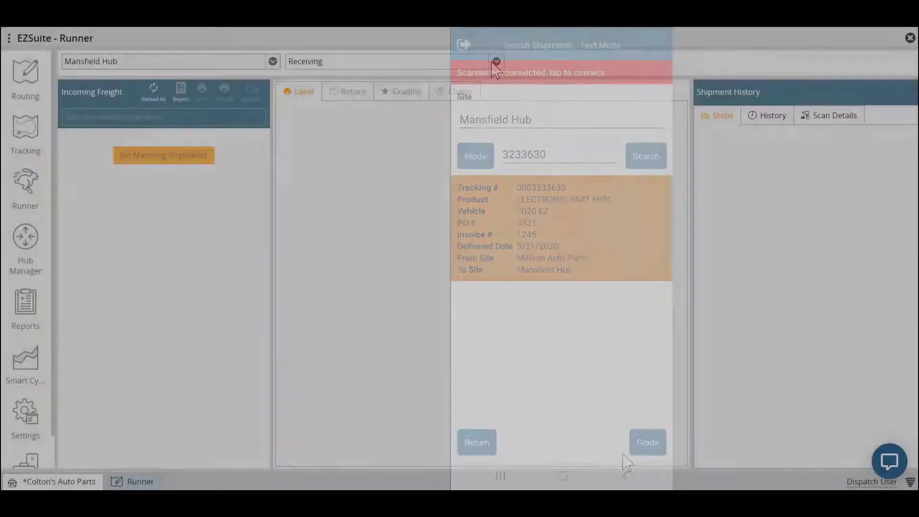
# In EZSuite Runner, list the outgoing return requests for Mansfield Hub and open the return details of the 2020 EZ ELECTRONIC PART MISC shipment.
pyautogui.click(496, 61)
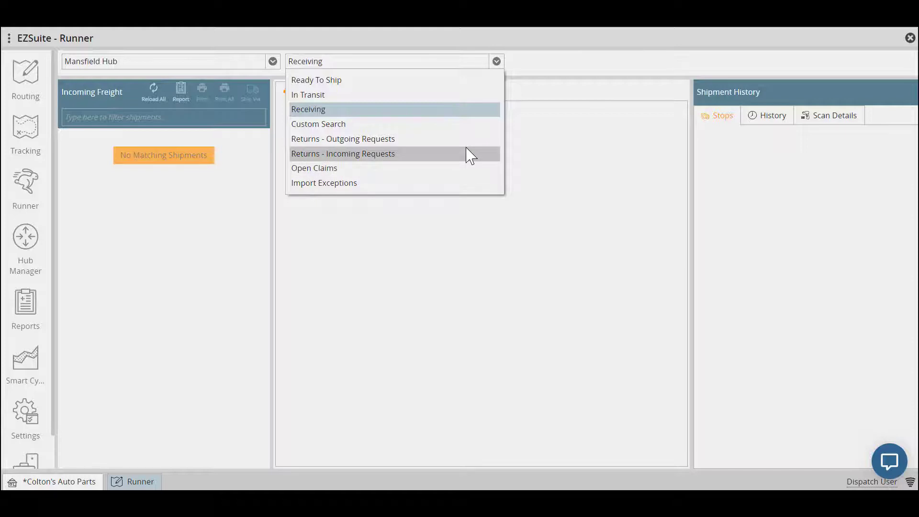
pyautogui.click(477, 139)
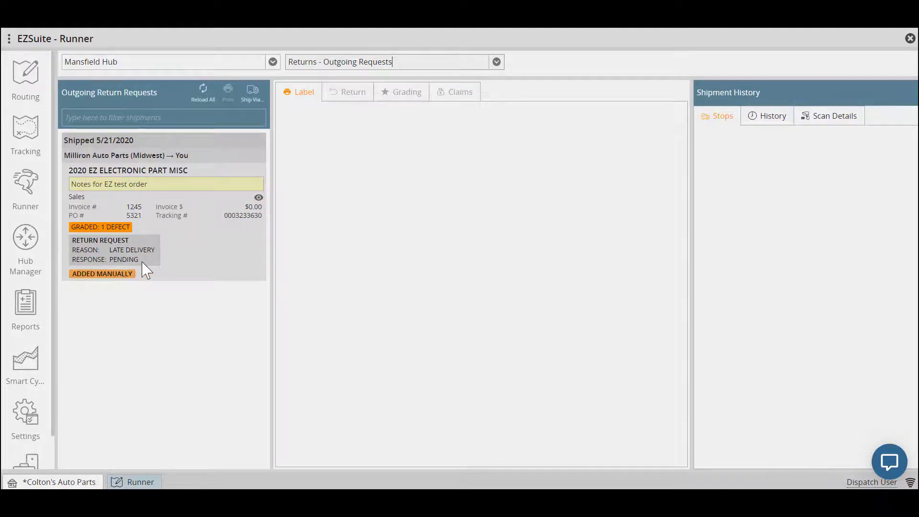
pyautogui.click(214, 244)
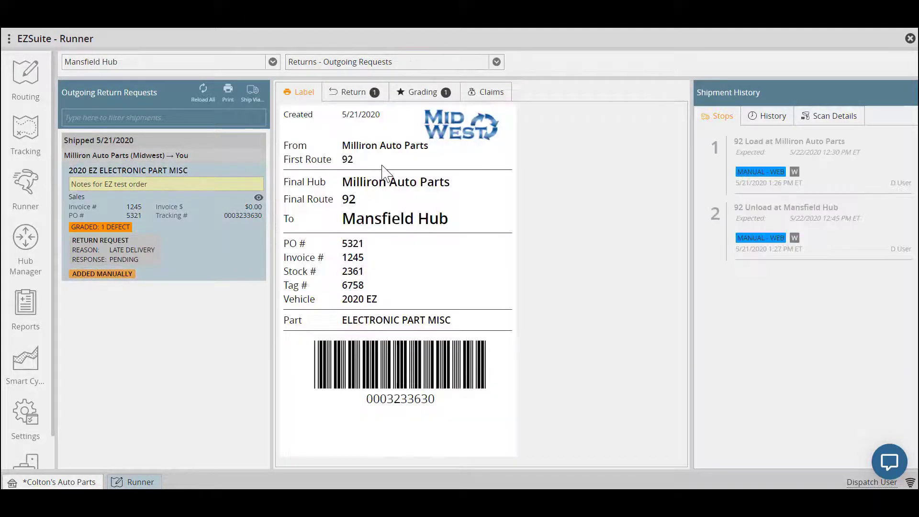
pyautogui.click(381, 91)
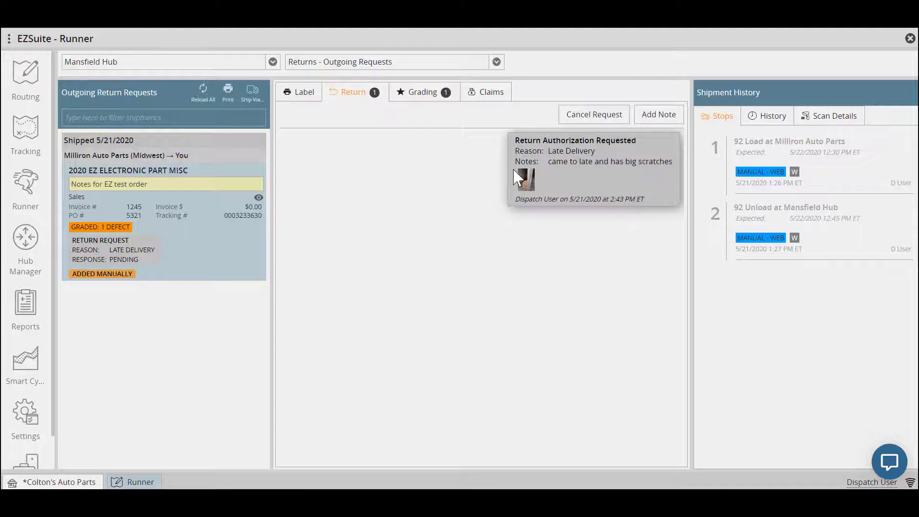
# View the photo attached to the return request and look over the blank note form without adding a note.
pyautogui.click(526, 184)
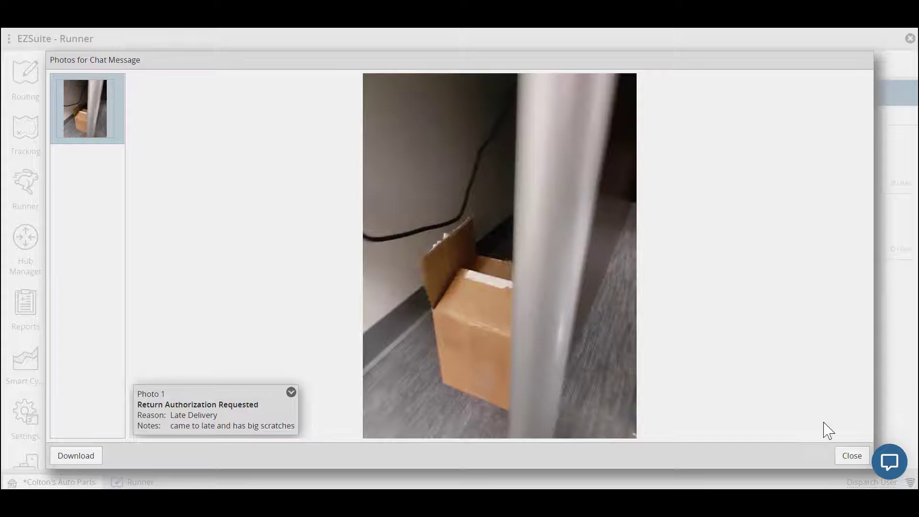
pyautogui.click(851, 456)
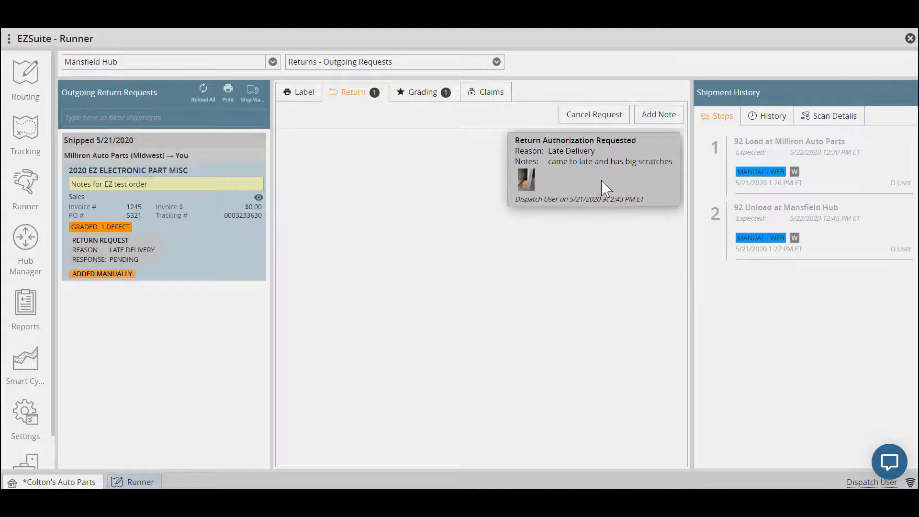
pyautogui.click(652, 118)
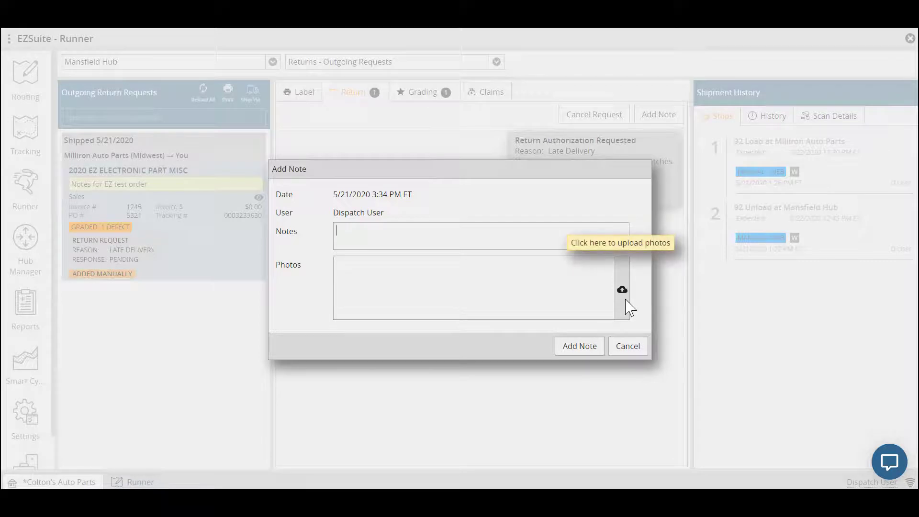
pyautogui.click(625, 354)
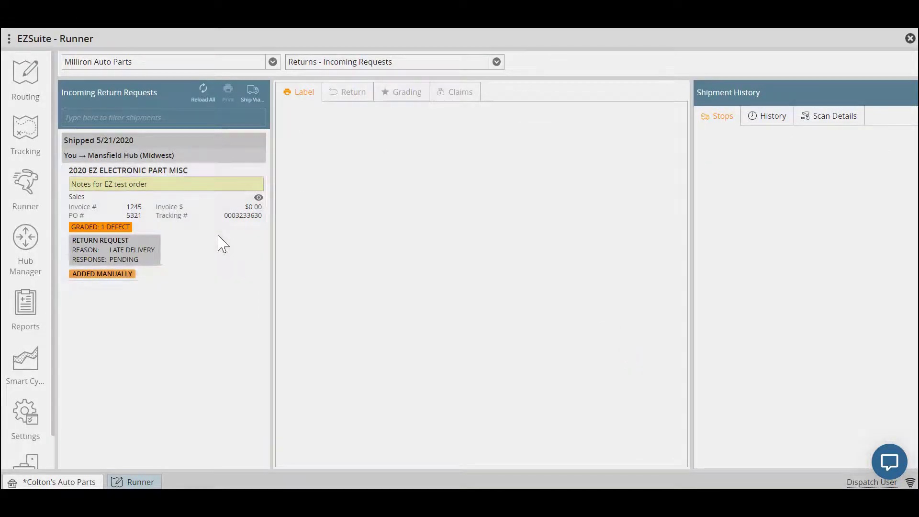
# Respond to Milliron Auto Parts' incoming return request for the 2020 EZ ELECTRONIC PART MISC with Approved and the note "Send it on back".
pyautogui.click(222, 244)
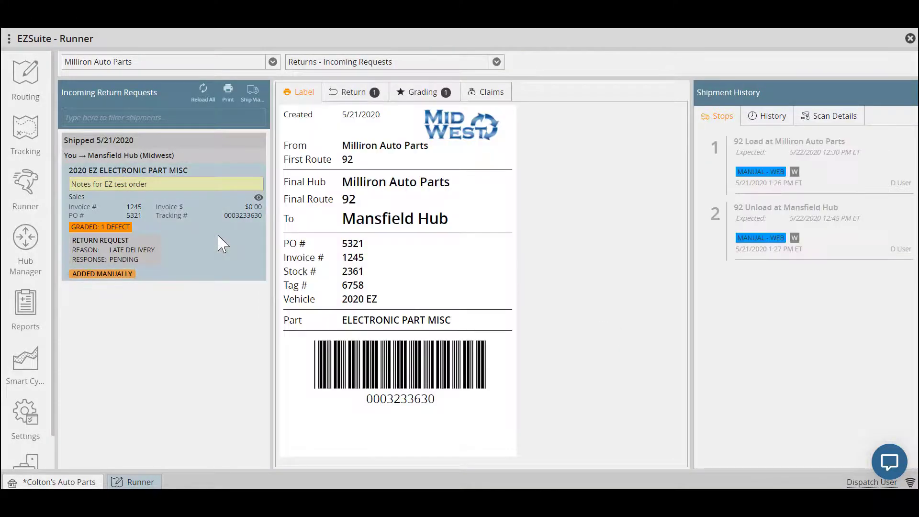
pyautogui.click(368, 96)
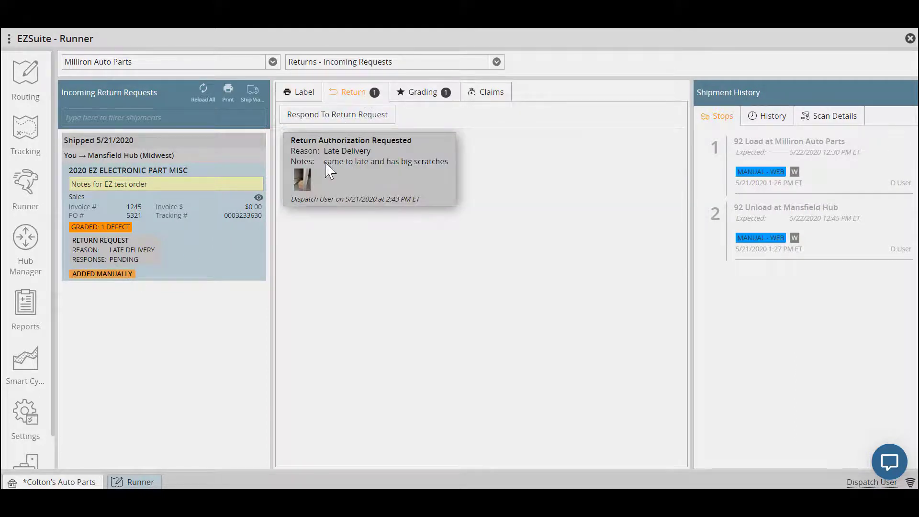
pyautogui.click(367, 120)
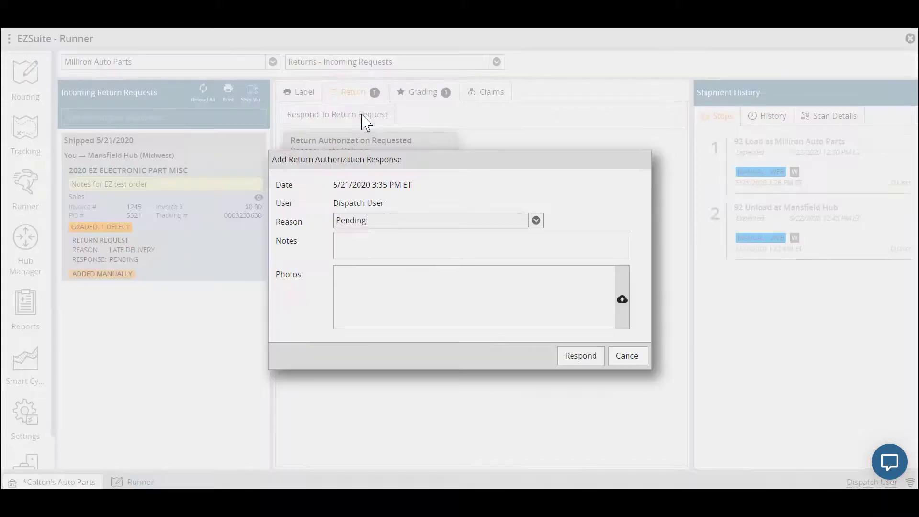
pyautogui.click(536, 220)
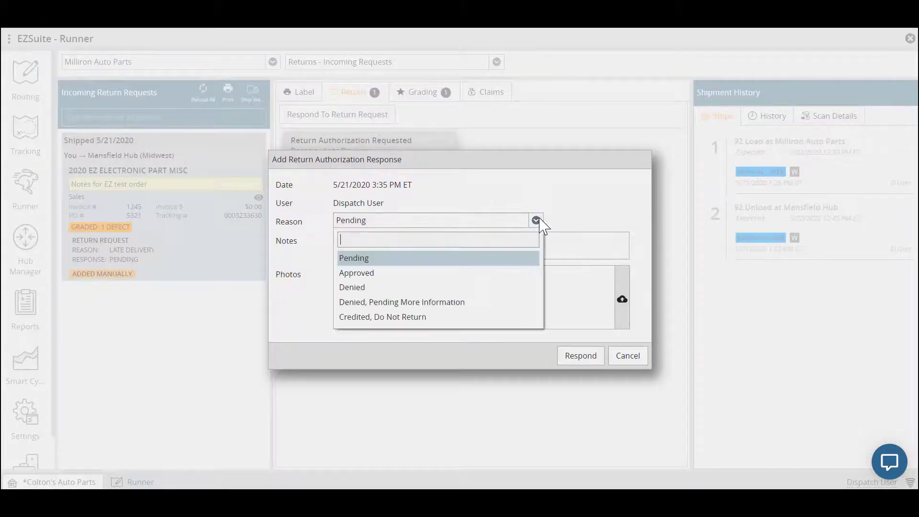
pyautogui.click(487, 277)
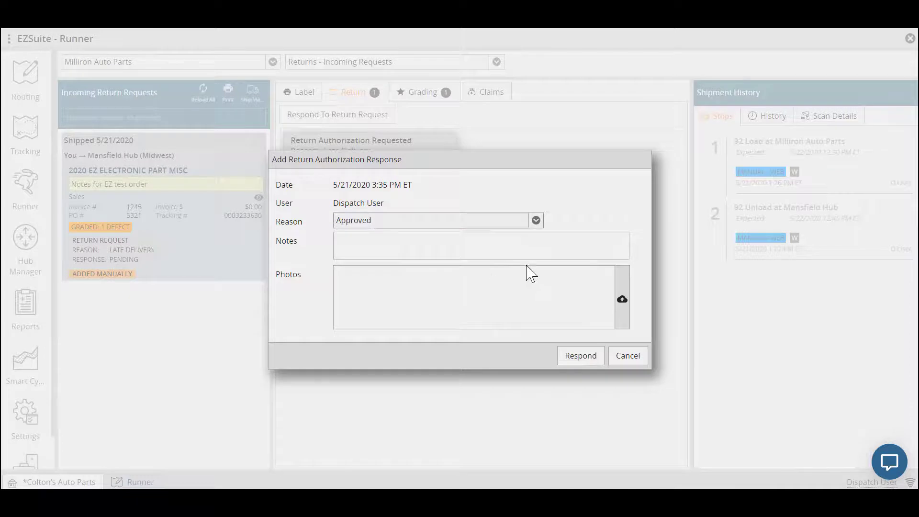
pyautogui.click(546, 249)
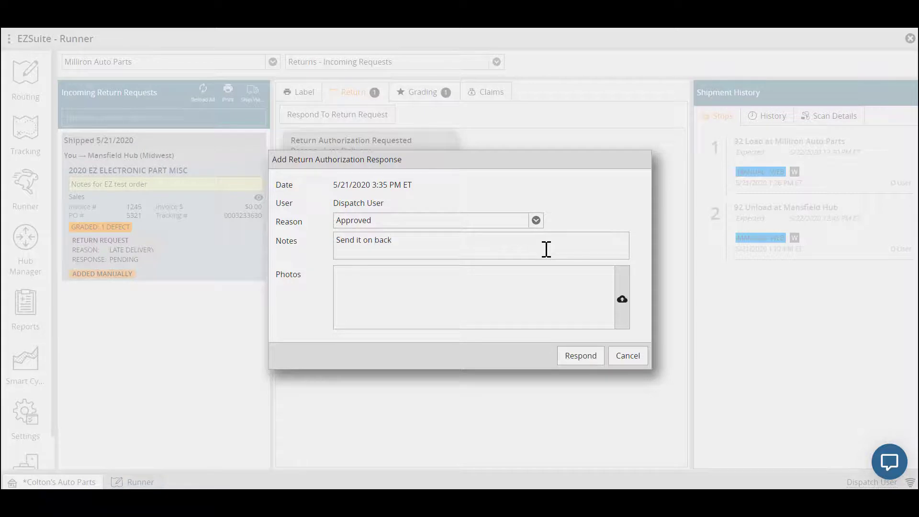
pyautogui.click(570, 362)
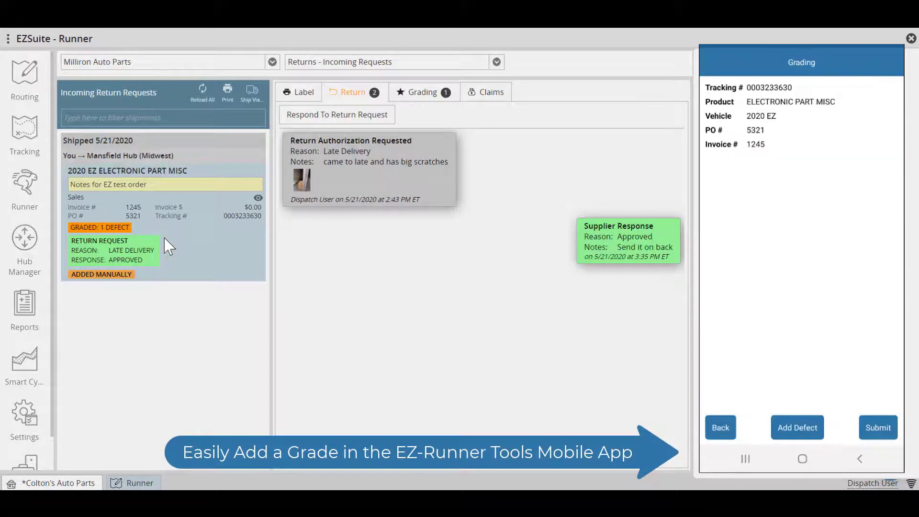
# In the mobile app, submit a grade with the defect Arrived Late - Shipment Delay, Lost in Transportation network, and view the shipment's grading and claims in Runner.
pyautogui.click(797, 428)
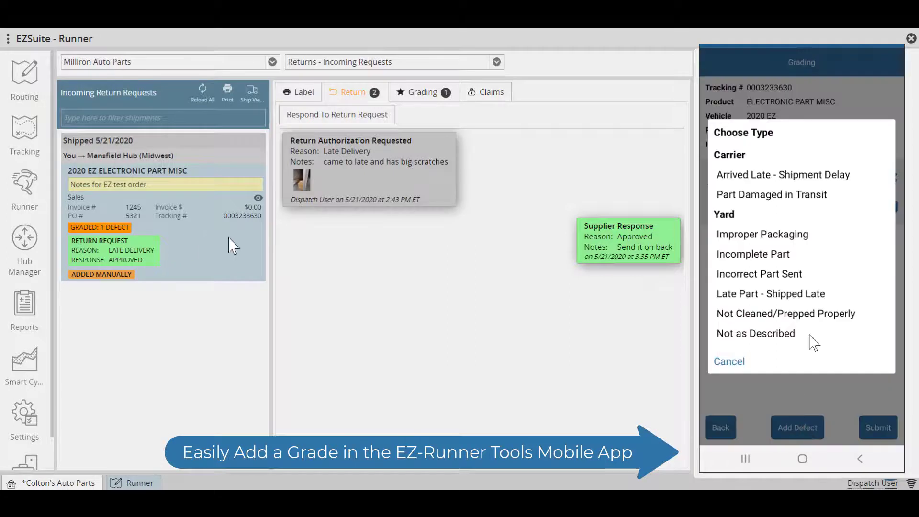
pyautogui.click(781, 175)
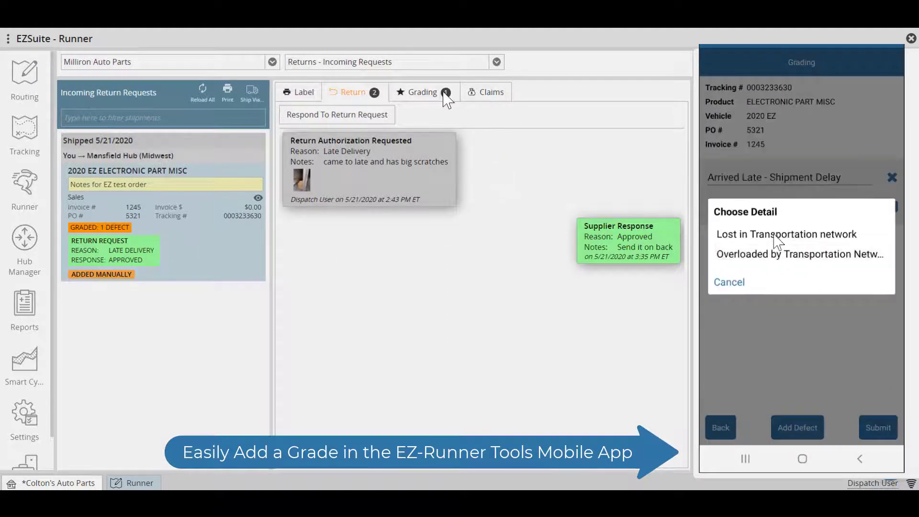
pyautogui.click(447, 93)
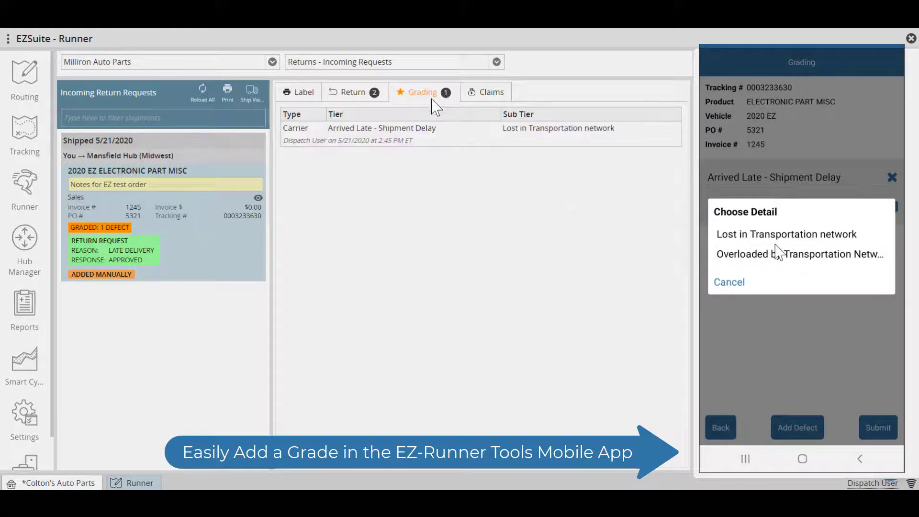
pyautogui.click(496, 93)
pyautogui.click(784, 236)
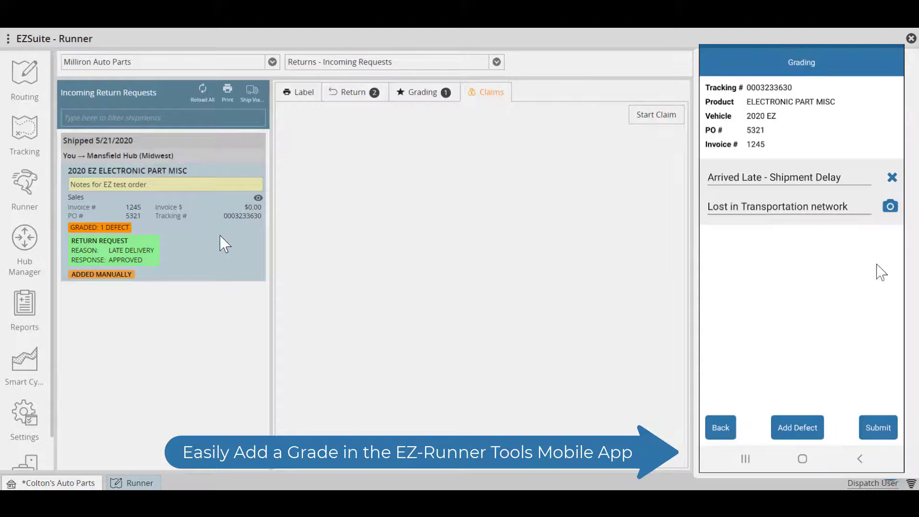
pyautogui.click(879, 430)
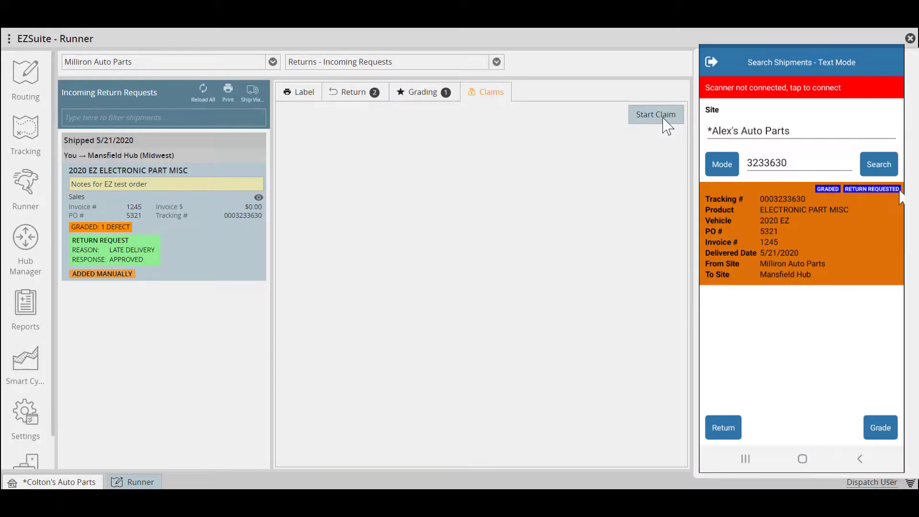
# Begin a claim on the shipment, reading through the claim filing instructions and accepting them.
pyautogui.click(663, 119)
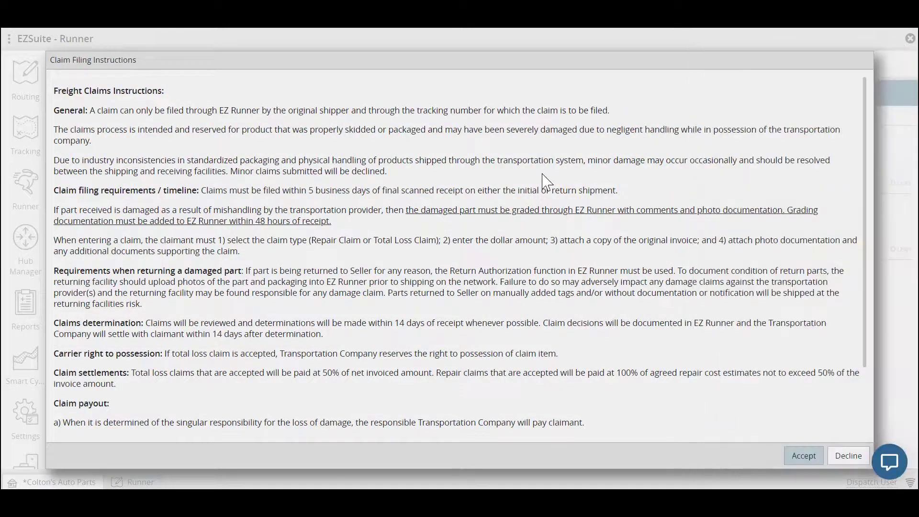
pyautogui.scroll(-3, 545, 181)
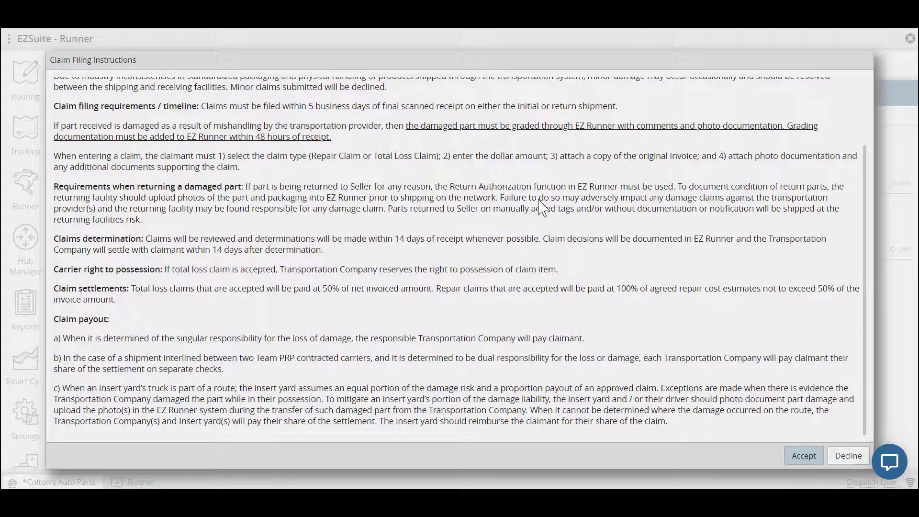
pyautogui.click(816, 456)
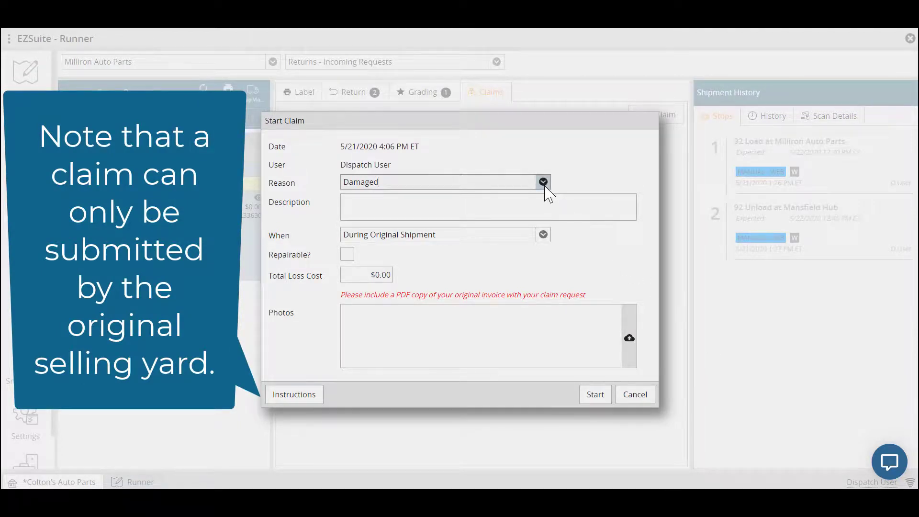
# Start the claim with the reason Damaged and the timing During Original Shipment.
pyautogui.click(544, 185)
pyautogui.click(544, 186)
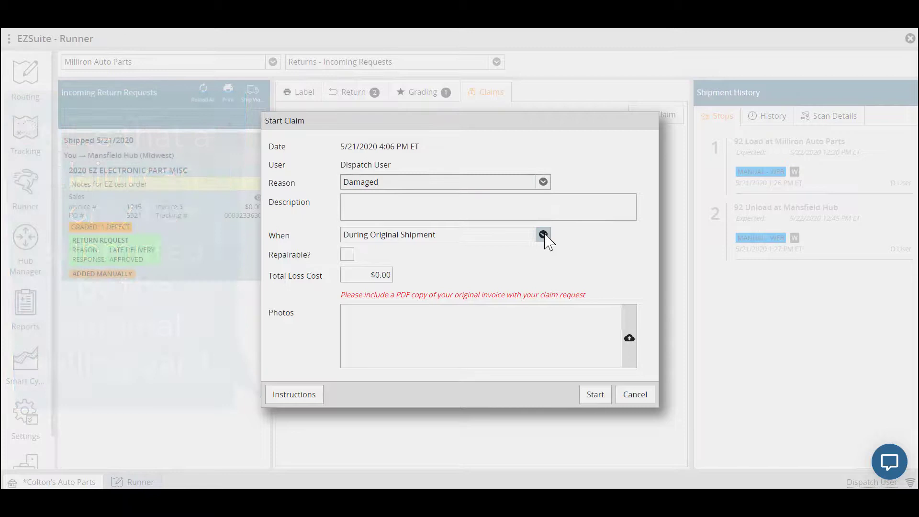
pyautogui.click(543, 235)
pyautogui.click(545, 235)
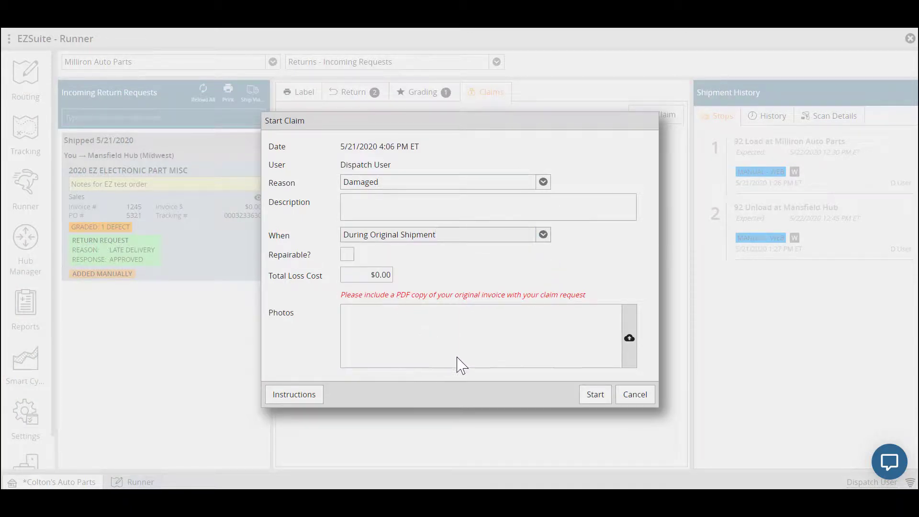
pyautogui.click(598, 399)
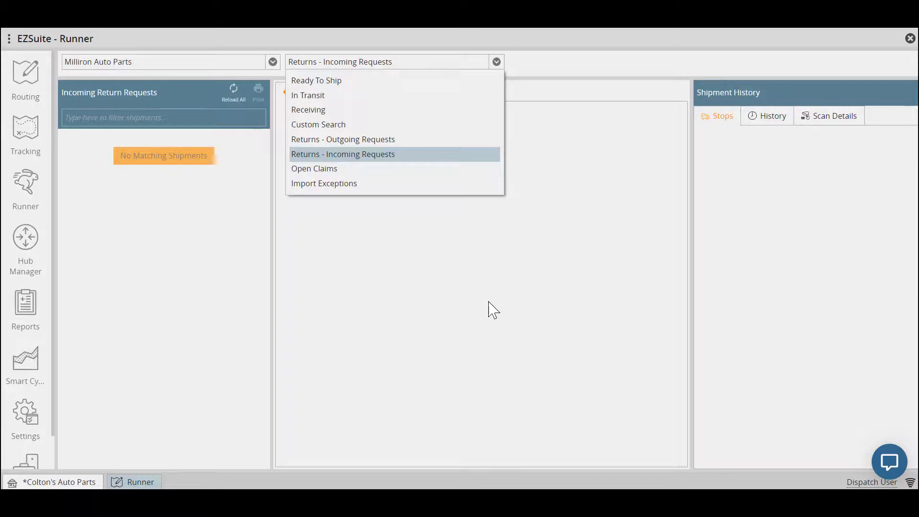
# Show the Import Exceptions for Milliron Auto Parts.
pyautogui.press('Escape')
pyautogui.click(495, 64)
pyautogui.click(459, 186)
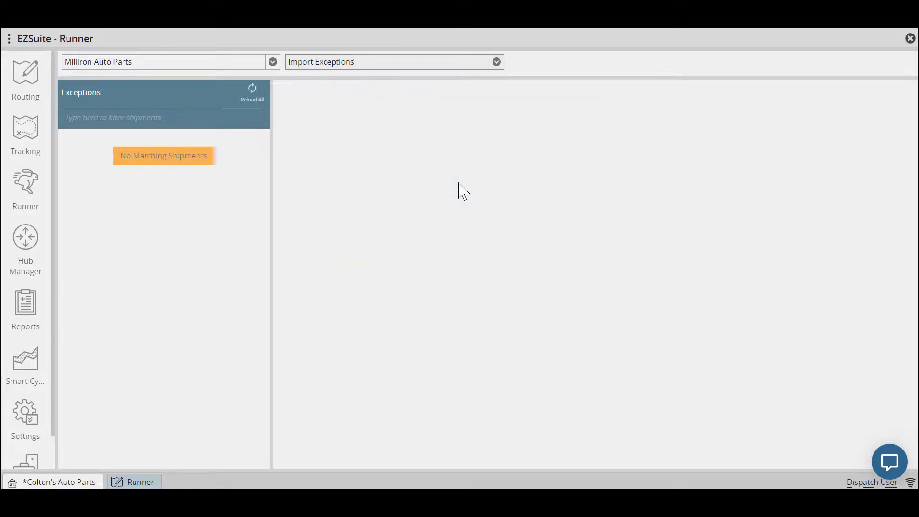
# Show the Ready To Ship shipments for Milliron Auto Parts.
pyautogui.click(496, 69)
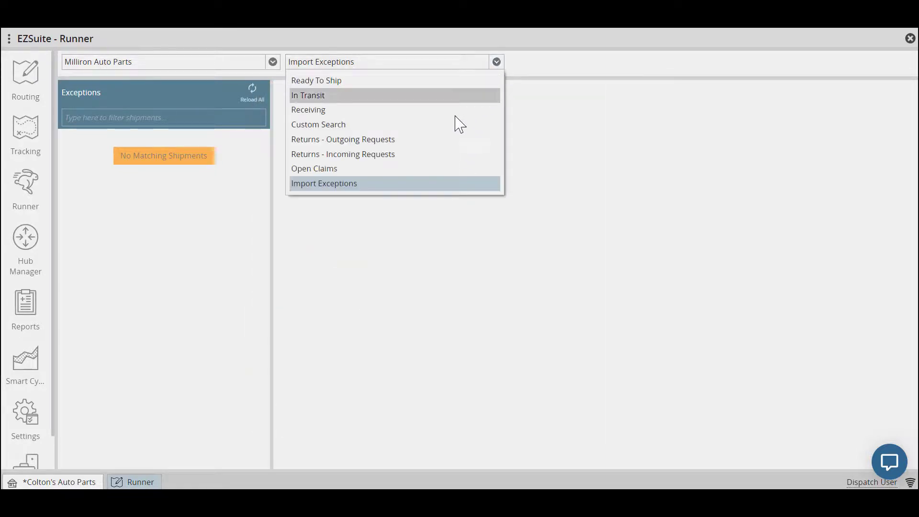
pyautogui.click(439, 81)
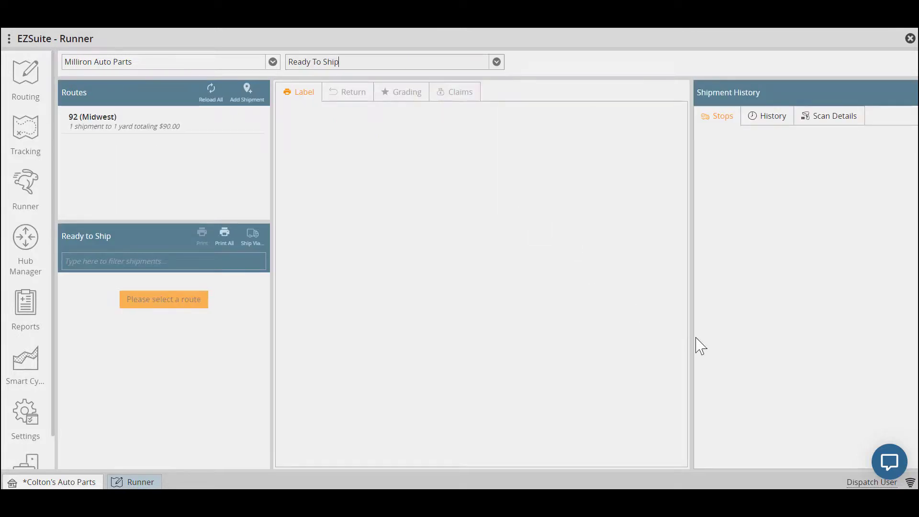
# From the support chat's help library, read the EZ-Runner article Creating EZ-Runner Users and Adjusting Permissions, return to live chat and close it.
pyautogui.click(889, 463)
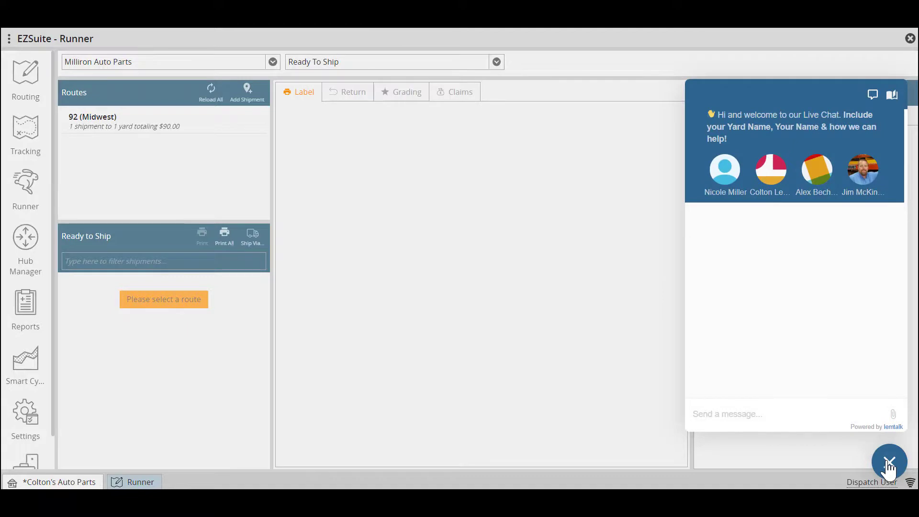
pyautogui.click(891, 95)
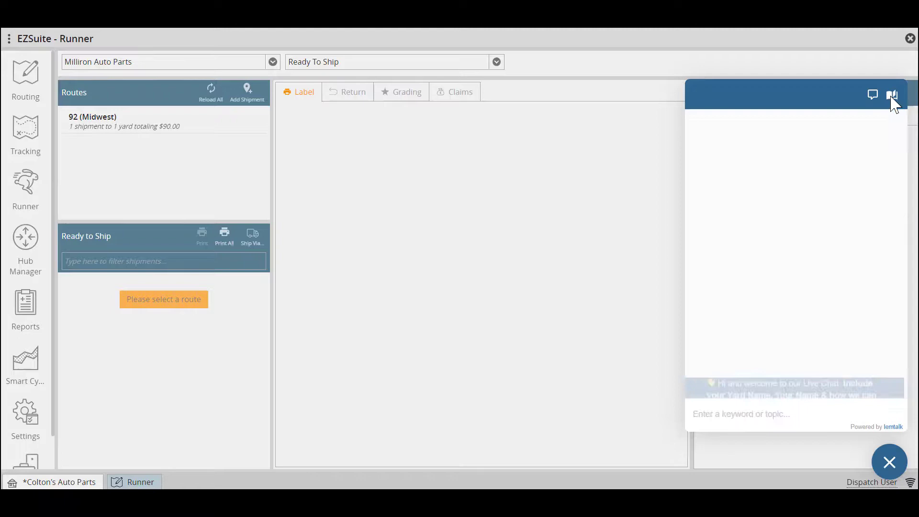
pyautogui.scroll(-3, 824, 237)
pyautogui.scroll(-5, 823, 241)
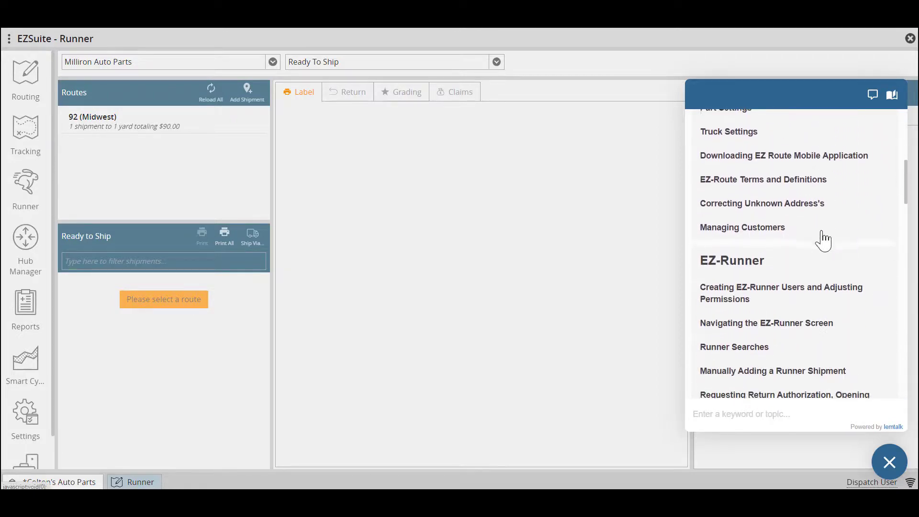
pyautogui.click(791, 218)
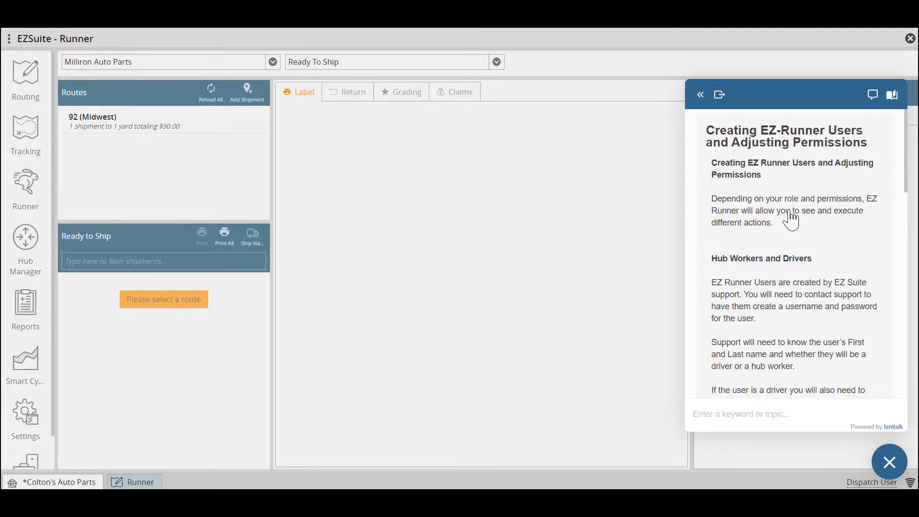
pyautogui.scroll(-10, 795, 223)
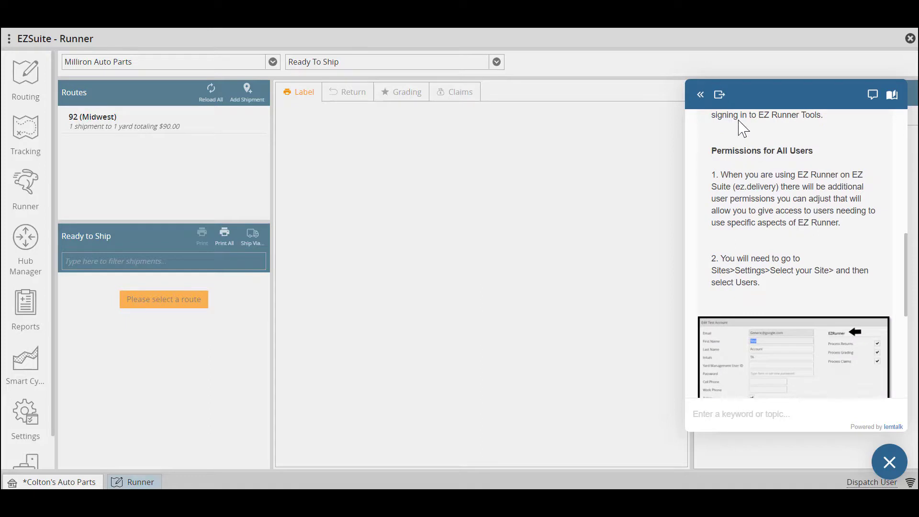
pyautogui.click(872, 94)
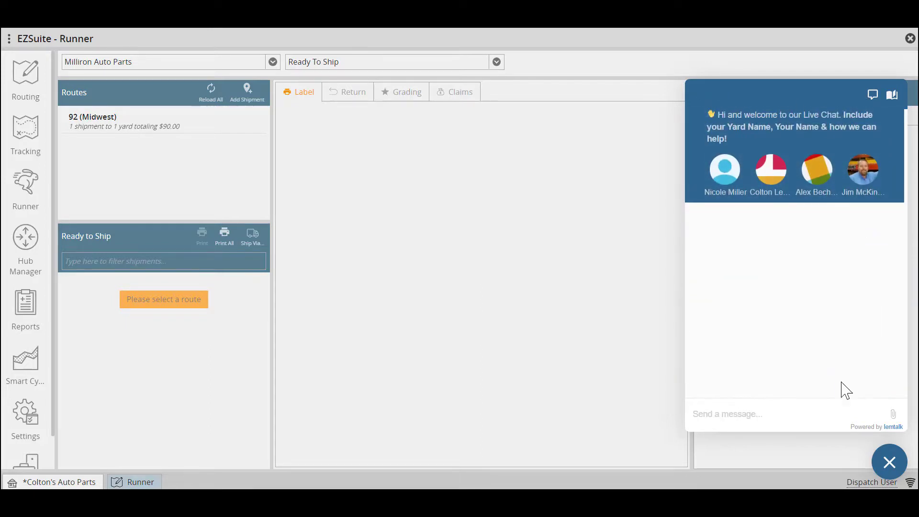
pyautogui.click(881, 466)
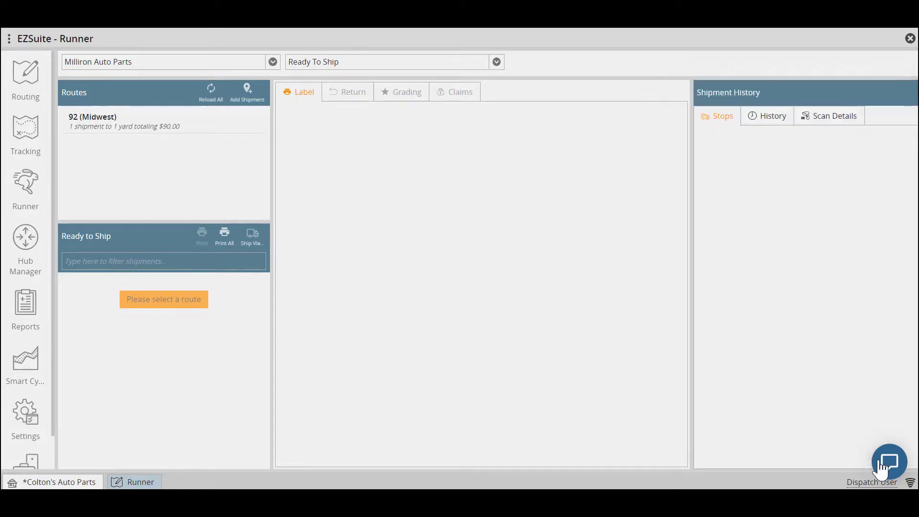